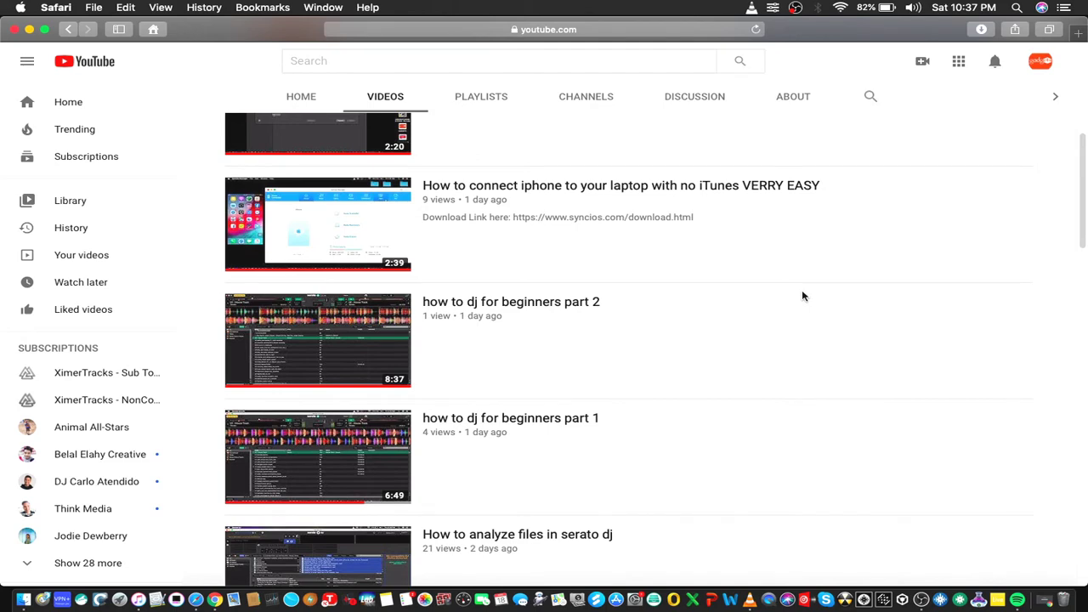
scroll(803, 295, "down", 1)
scroll(802, 296, "down", 4)
scroll(802, 296, "down", 1)
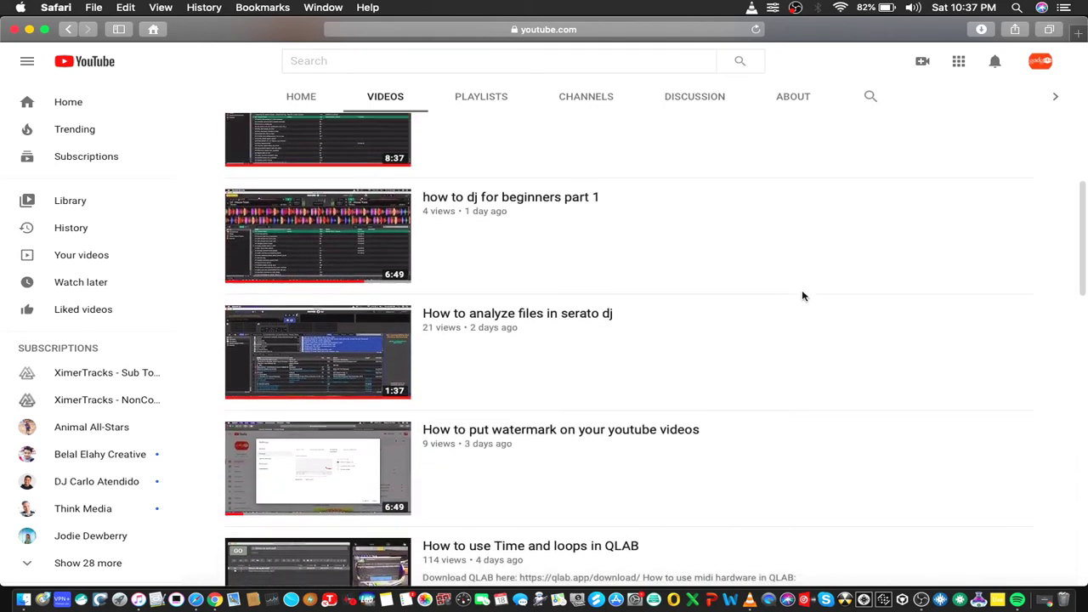
scroll(802, 296, "down", 1)
scroll(802, 297, "up", 5)
scroll(802, 297, "up", 1)
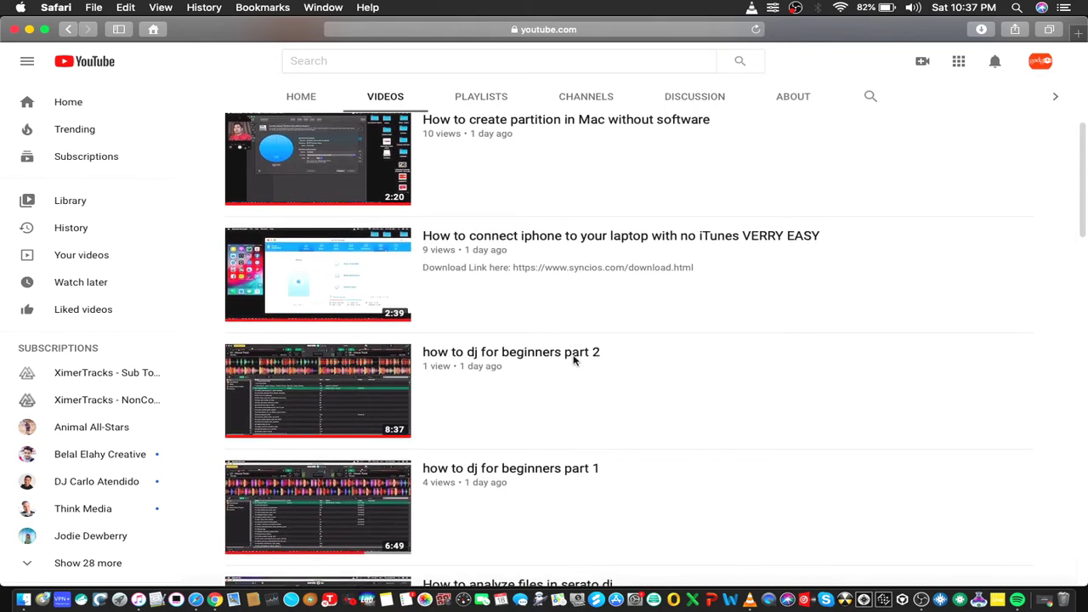
scroll(573, 361, "down", 5)
scroll(574, 361, "down", 3)
scroll(574, 361, "down", 2)
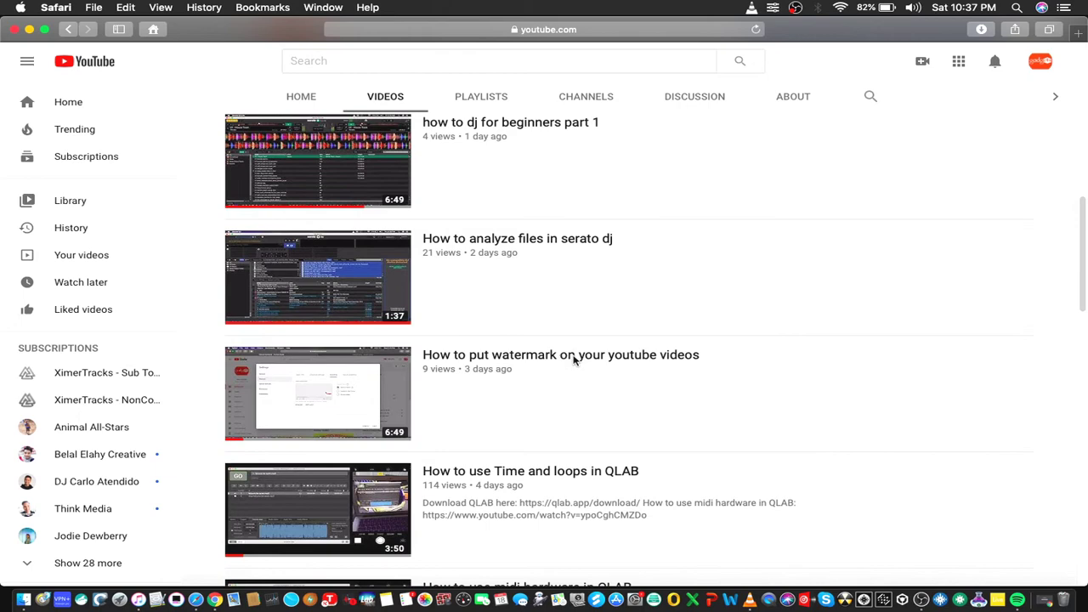
scroll(574, 361, "down", 1)
scroll(575, 362, "down", 2)
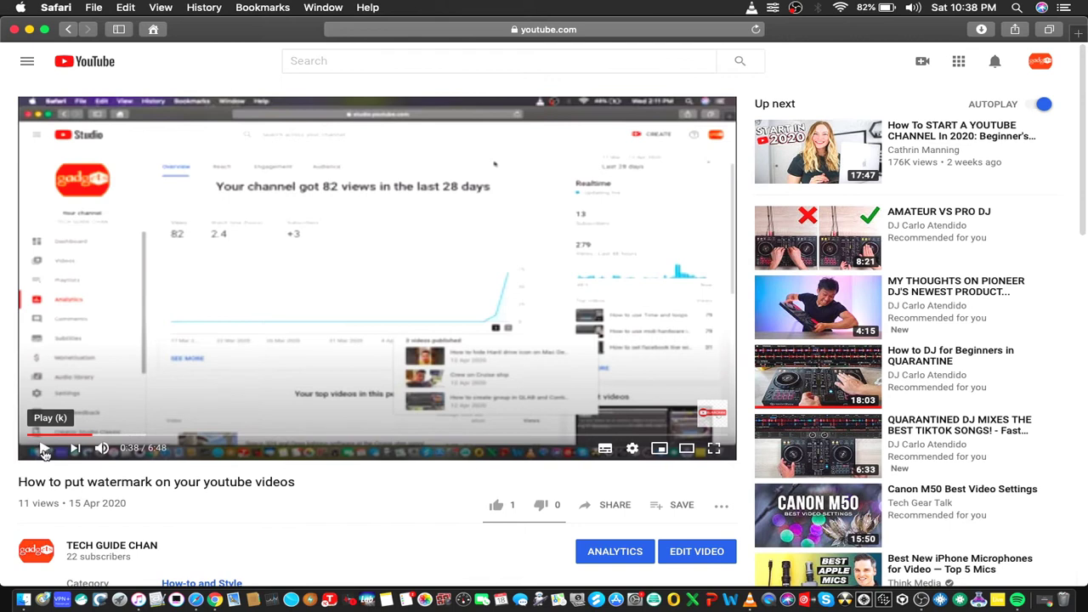
Play the watermark video to about 0:44, pause it, and go back to the uploads list.
left_click(45, 450)
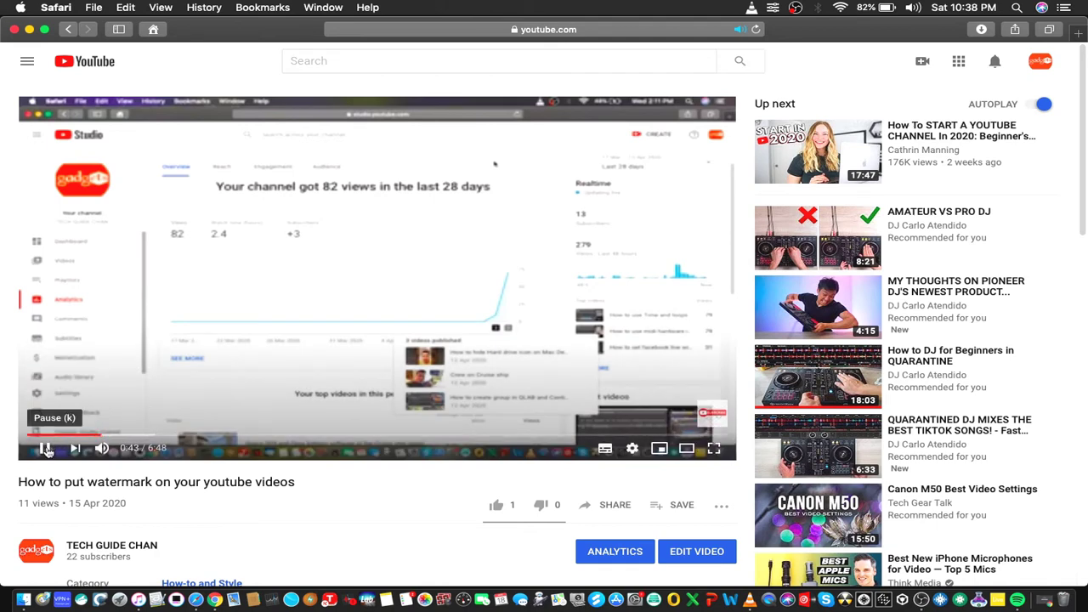
left_click(47, 448)
left_click(70, 31)
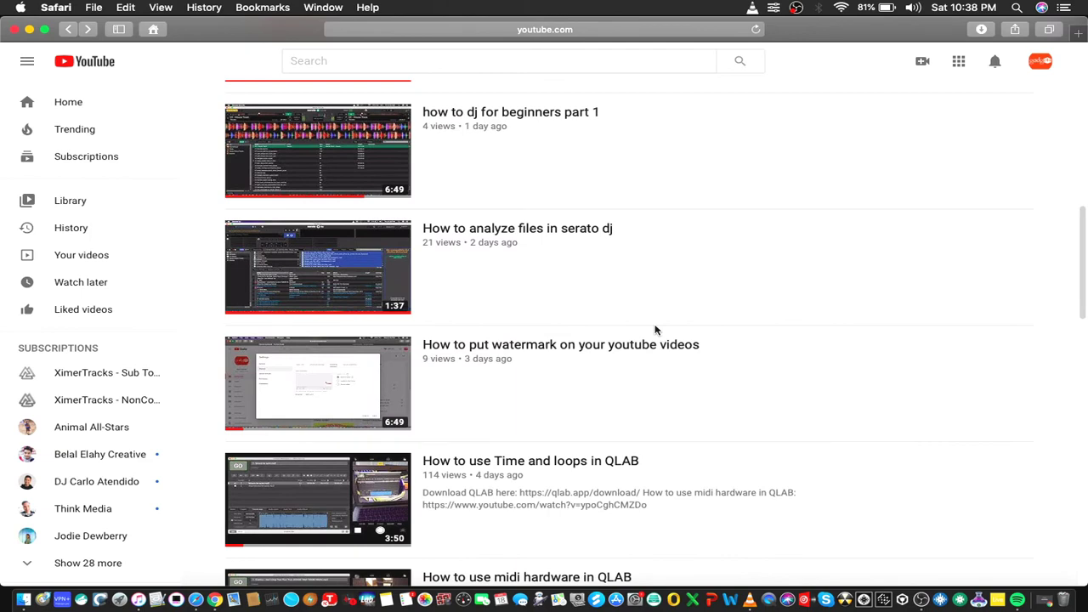
scroll(654, 330, "down", 4)
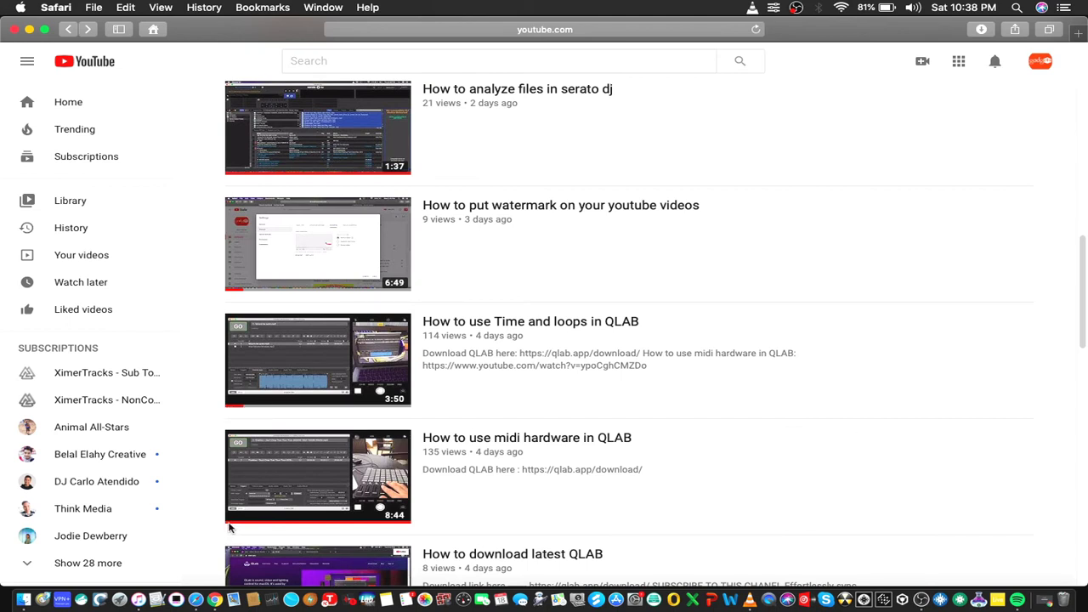
scroll(491, 504, "down", 3)
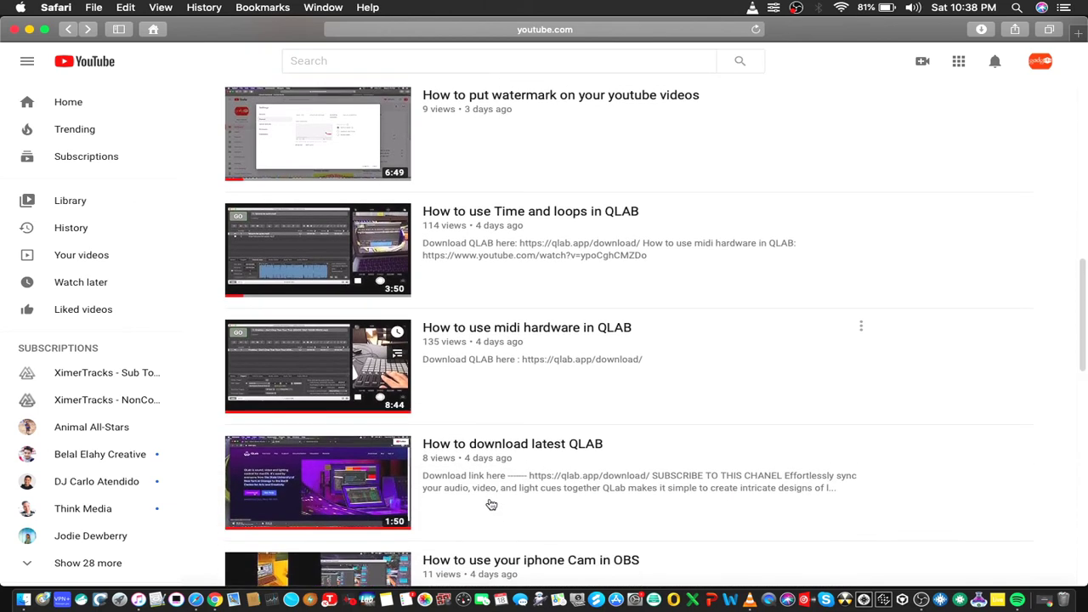
scroll(491, 505, "down", 2)
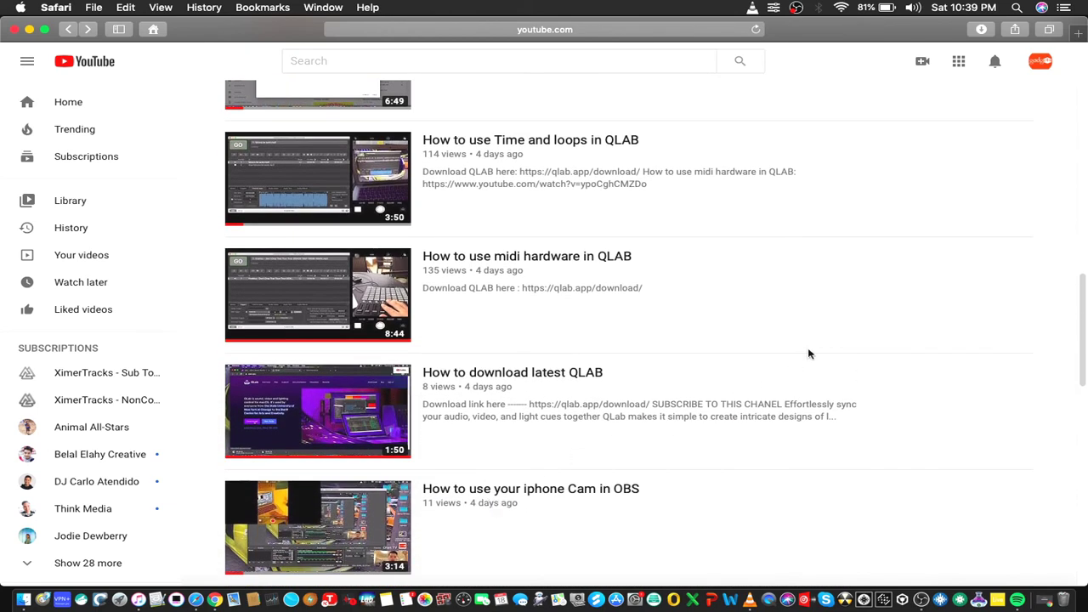